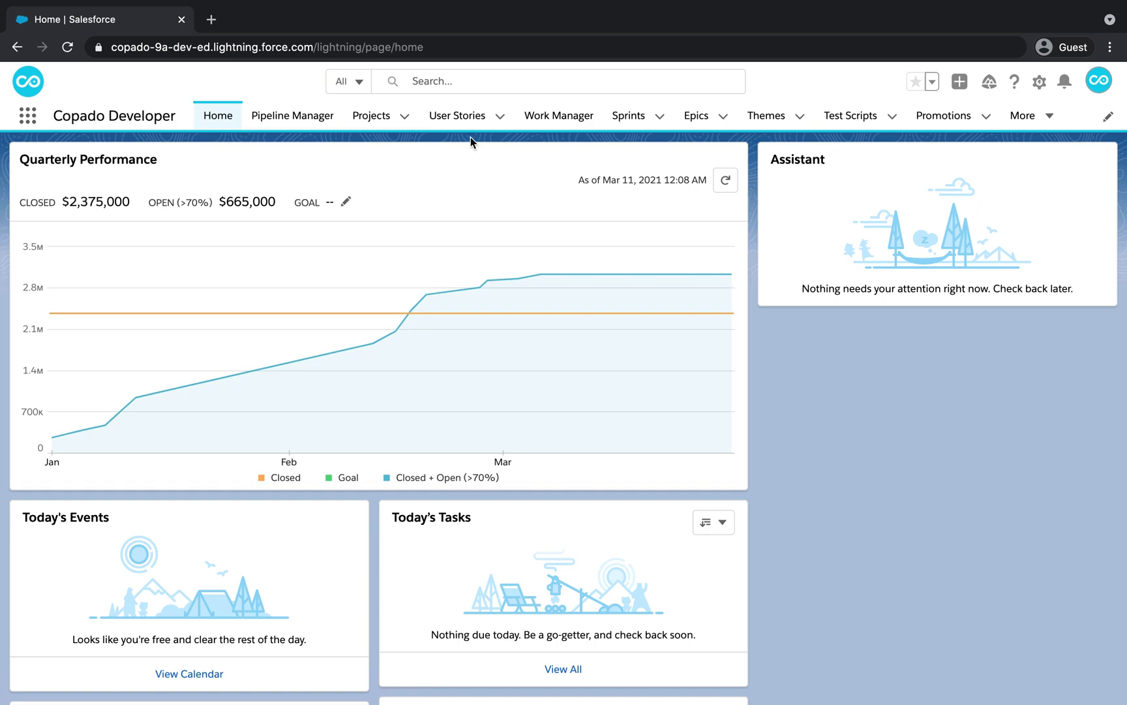
Mark user story US-0000013 as Ready to Promote, save it and return to the user stories list
{"action": "left_click", "coordinate": [457, 117]}
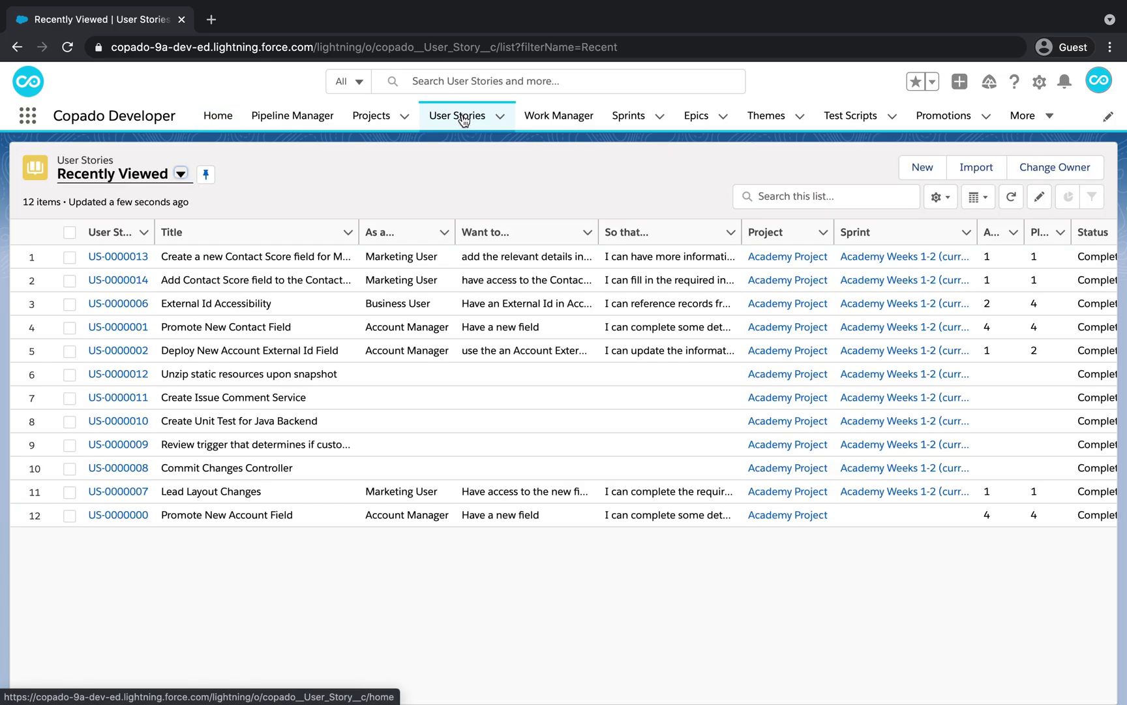
{"action": "left_click", "coordinate": [130, 259]}
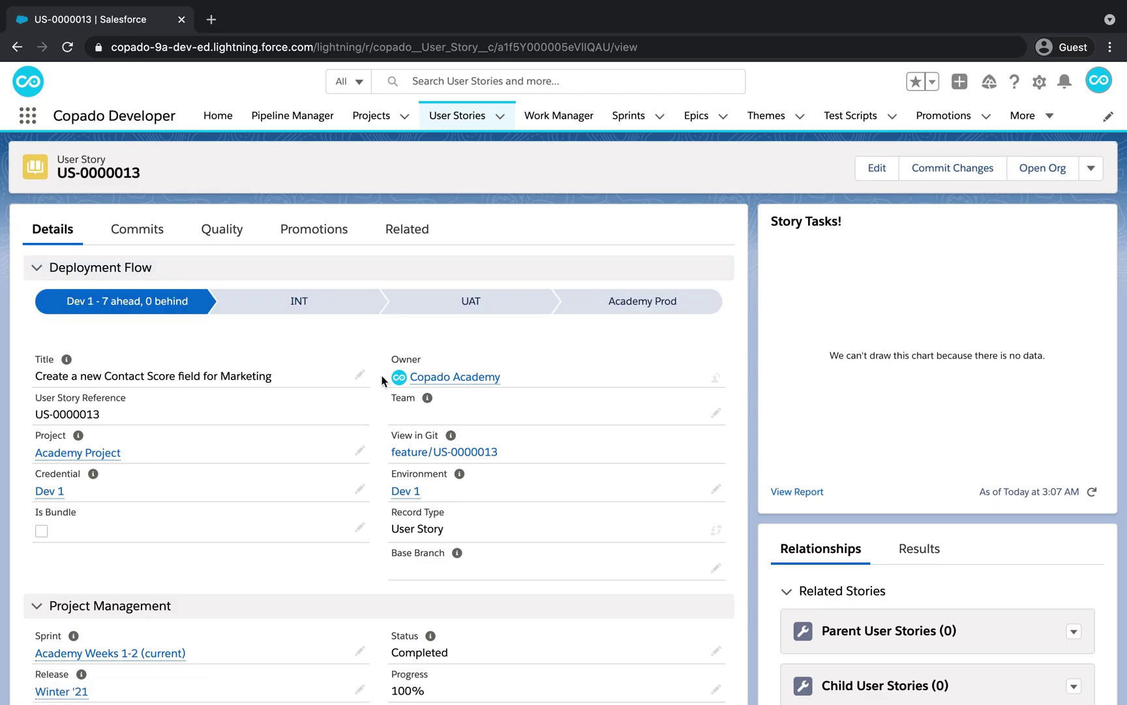
{"action": "scroll", "coordinate": [384, 379], "scroll_direction": "down", "scroll_amount": 5}
{"action": "scroll", "coordinate": [383, 379], "scroll_direction": "down", "scroll_amount": 5}
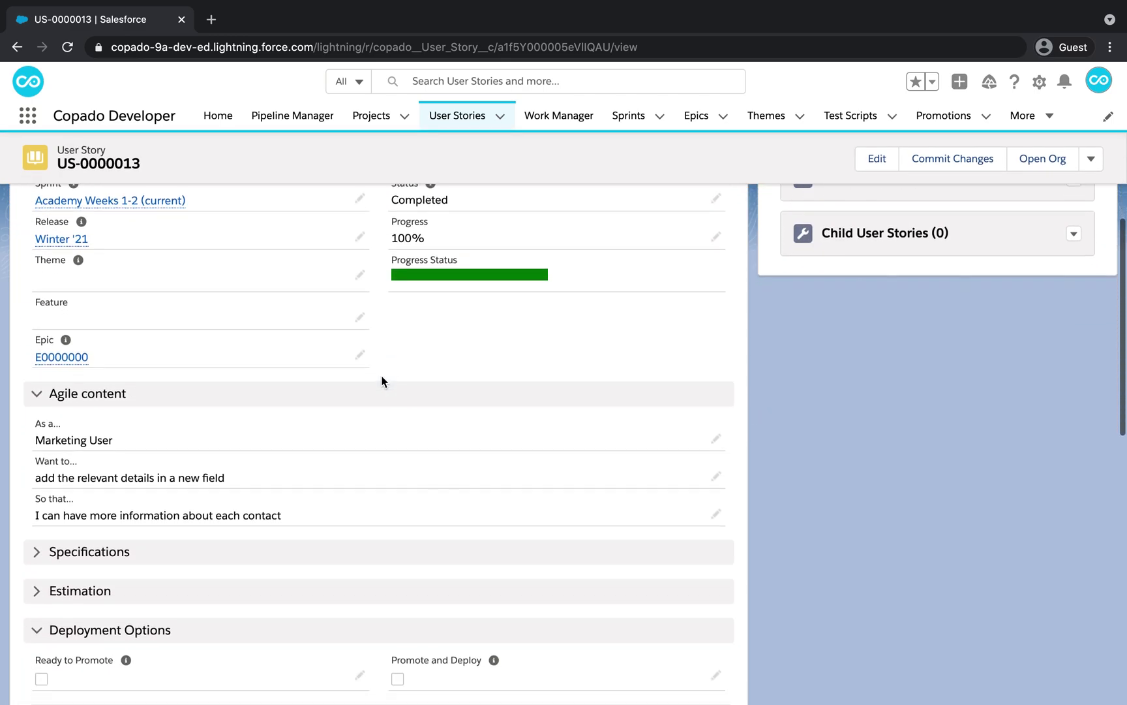
{"action": "scroll", "coordinate": [383, 379], "scroll_direction": "down", "scroll_amount": 4}
{"action": "scroll", "coordinate": [383, 379], "scroll_direction": "down", "scroll_amount": 1}
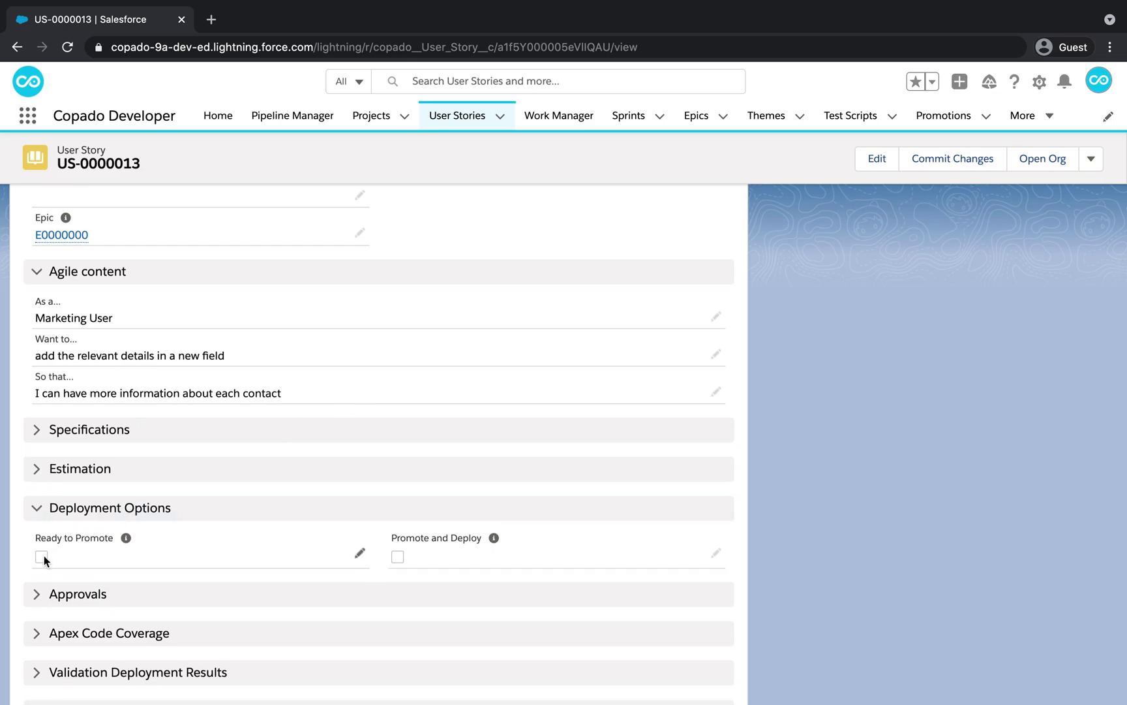
{"action": "double_click", "coordinate": [45, 555]}
{"action": "left_click", "coordinate": [46, 552]}
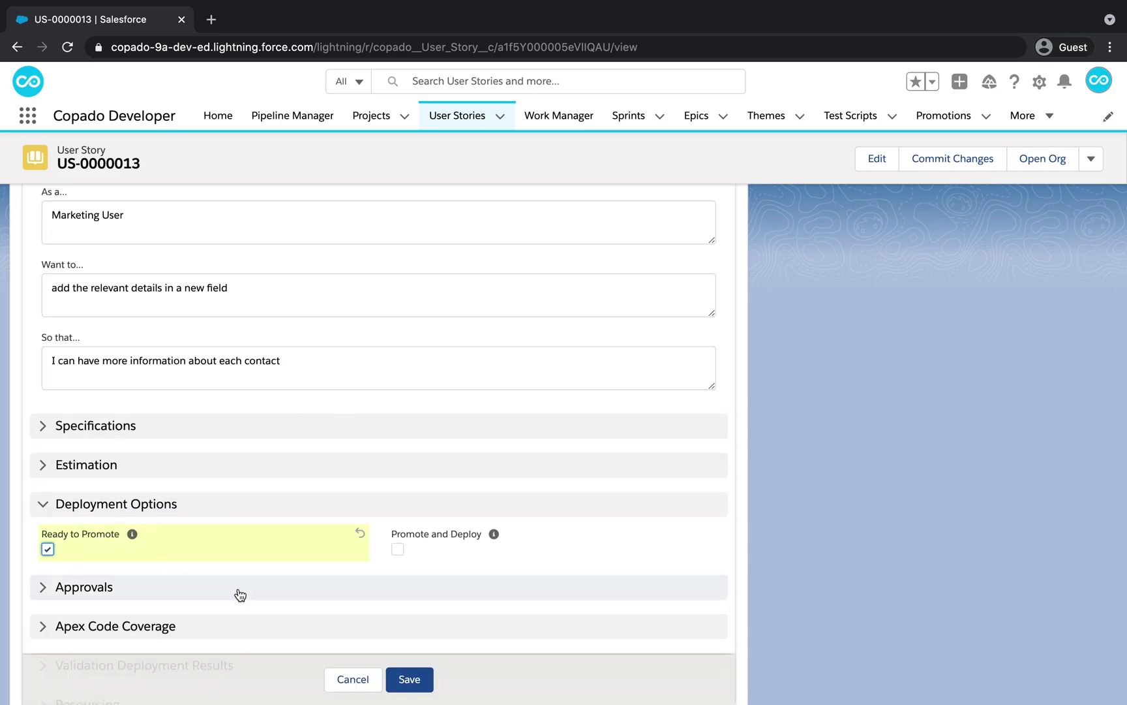
{"action": "left_click", "coordinate": [409, 679]}
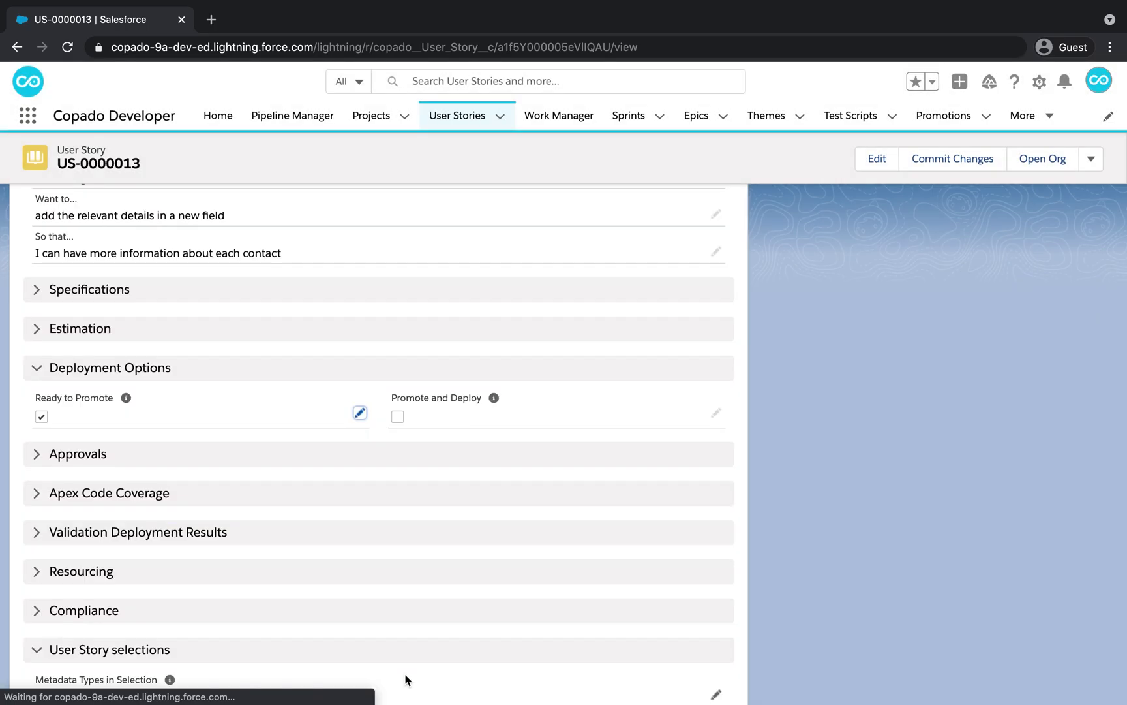
{"action": "left_click", "coordinate": [458, 116]}
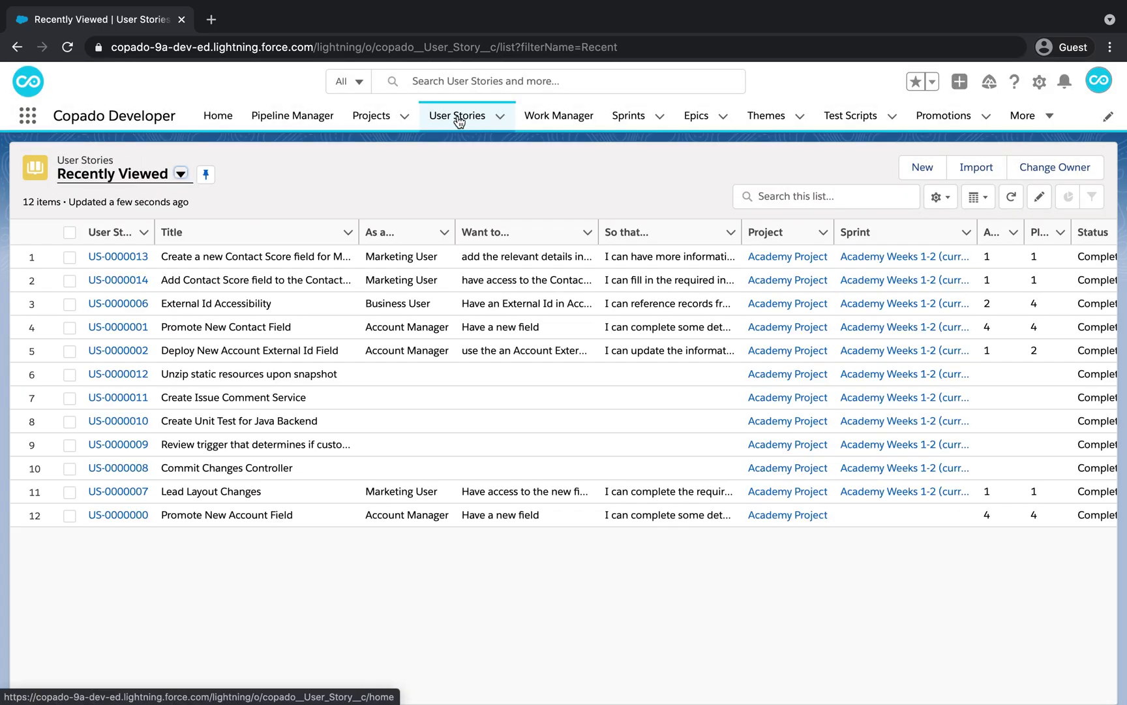
Mark user story US-0000014 as Ready to Promote and save, dismissing the actions menu unused
{"action": "left_click", "coordinate": [118, 279]}
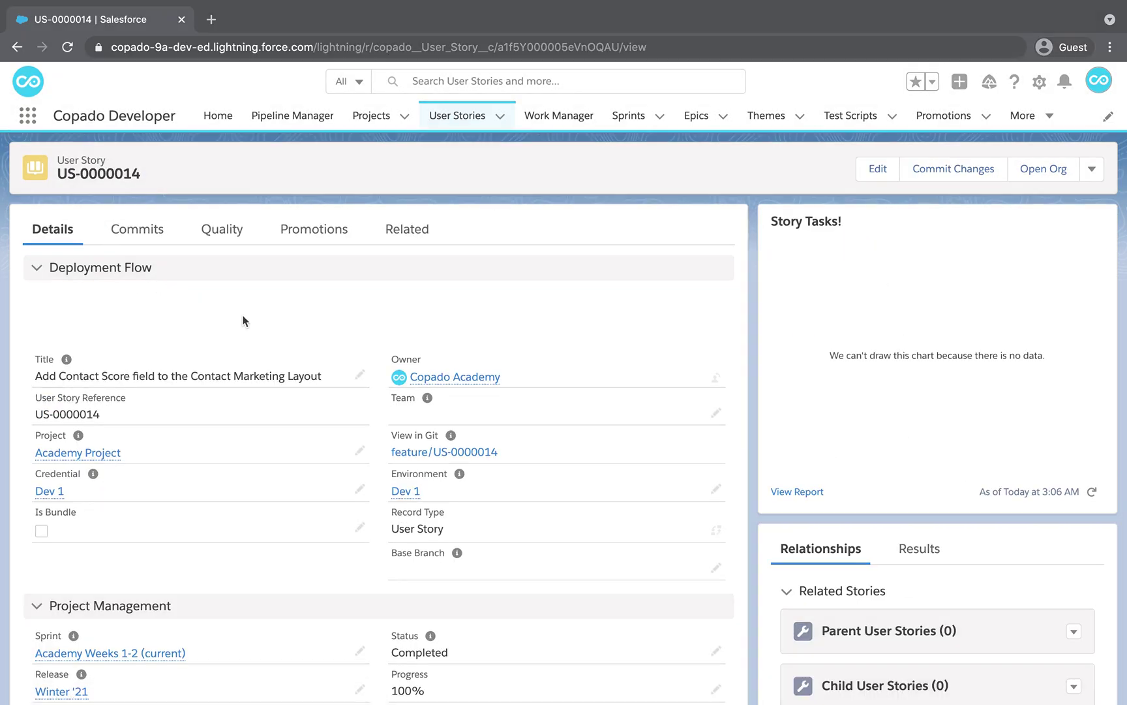
{"action": "scroll", "coordinate": [245, 321], "scroll_direction": "down", "scroll_amount": 10}
{"action": "double_click", "coordinate": [43, 626]}
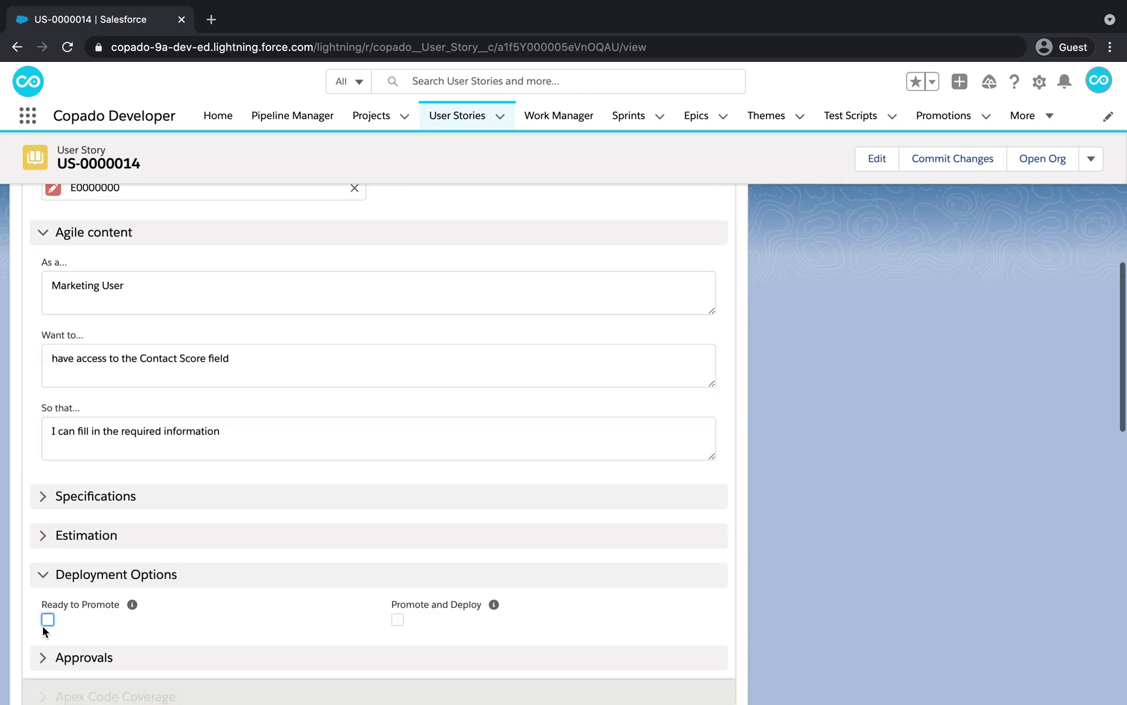
{"action": "left_click", "coordinate": [47, 623]}
{"action": "left_click", "coordinate": [409, 678]}
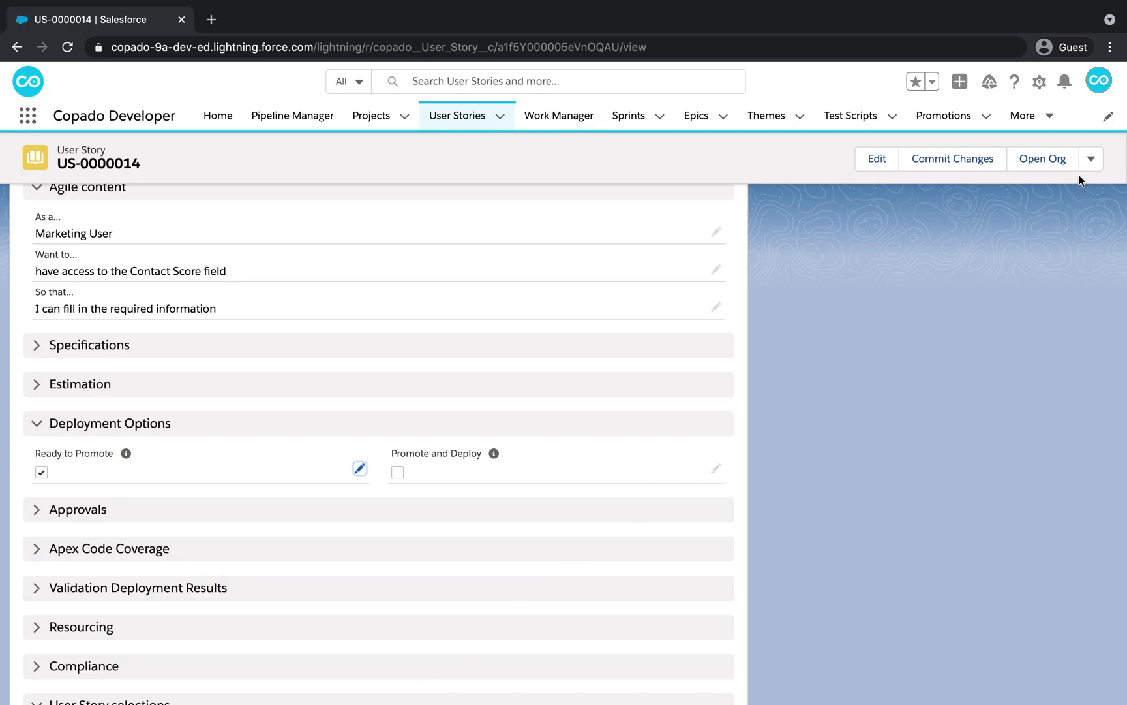
{"action": "left_click", "coordinate": [1092, 159]}
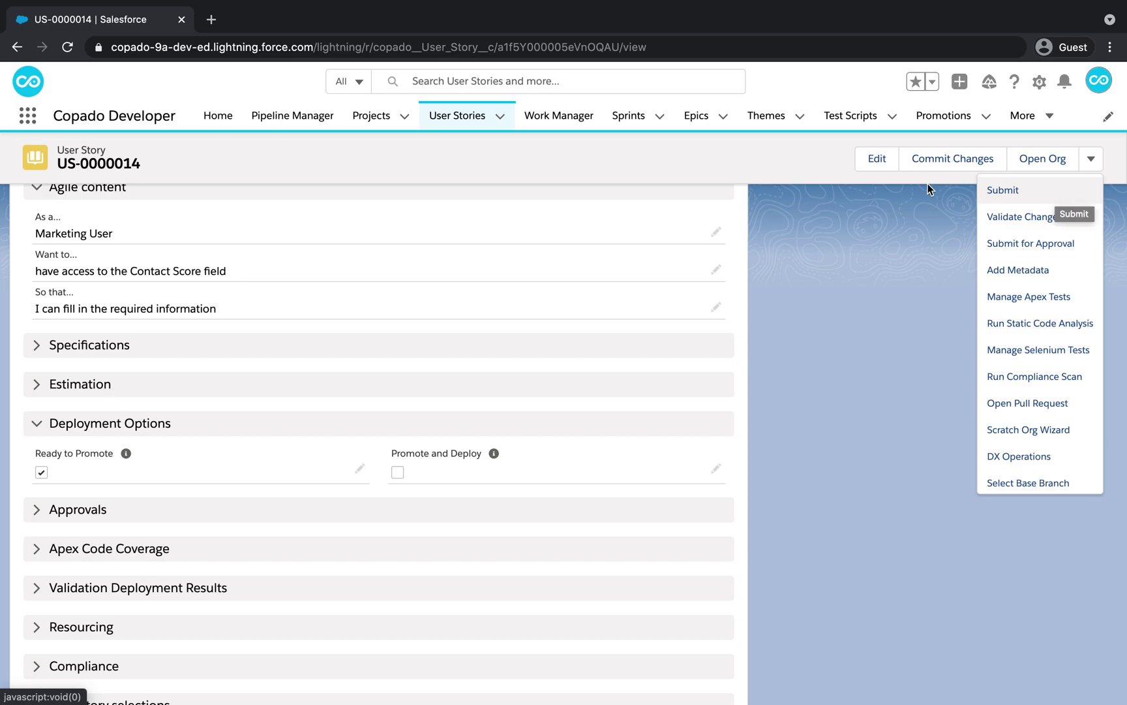
{"action": "left_click", "coordinate": [826, 150]}
Create new promotion P00004 from source environment Dev 1 with default release and project
{"action": "left_click", "coordinate": [942, 116]}
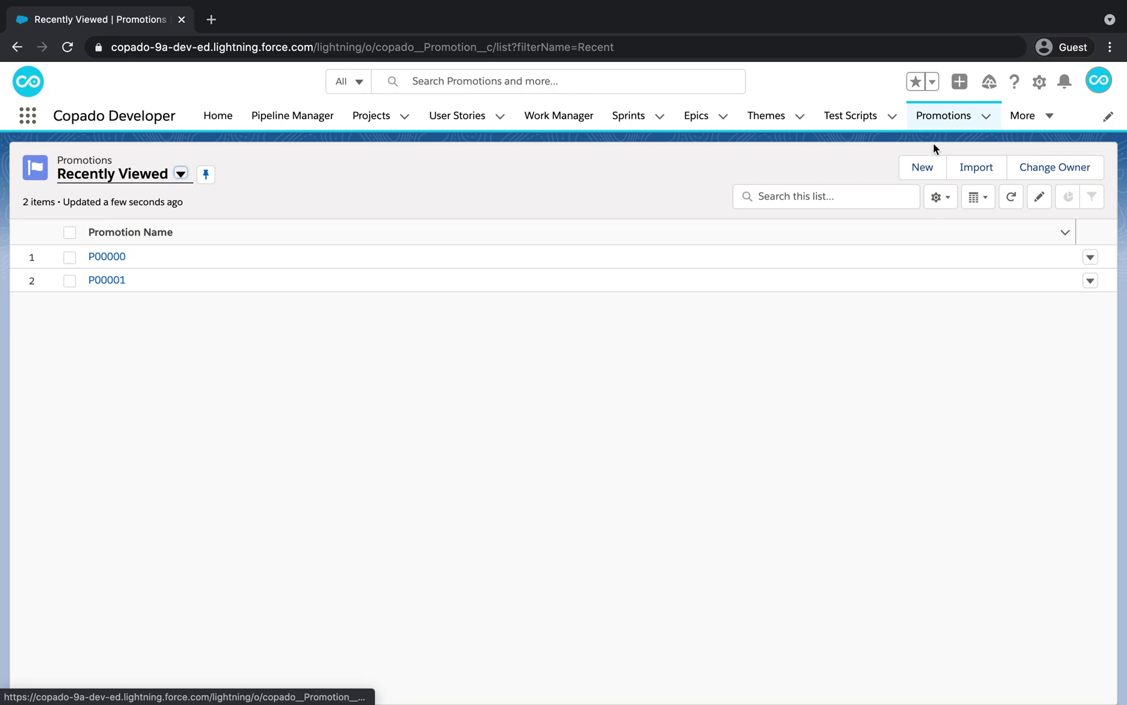
{"action": "left_click", "coordinate": [922, 167]}
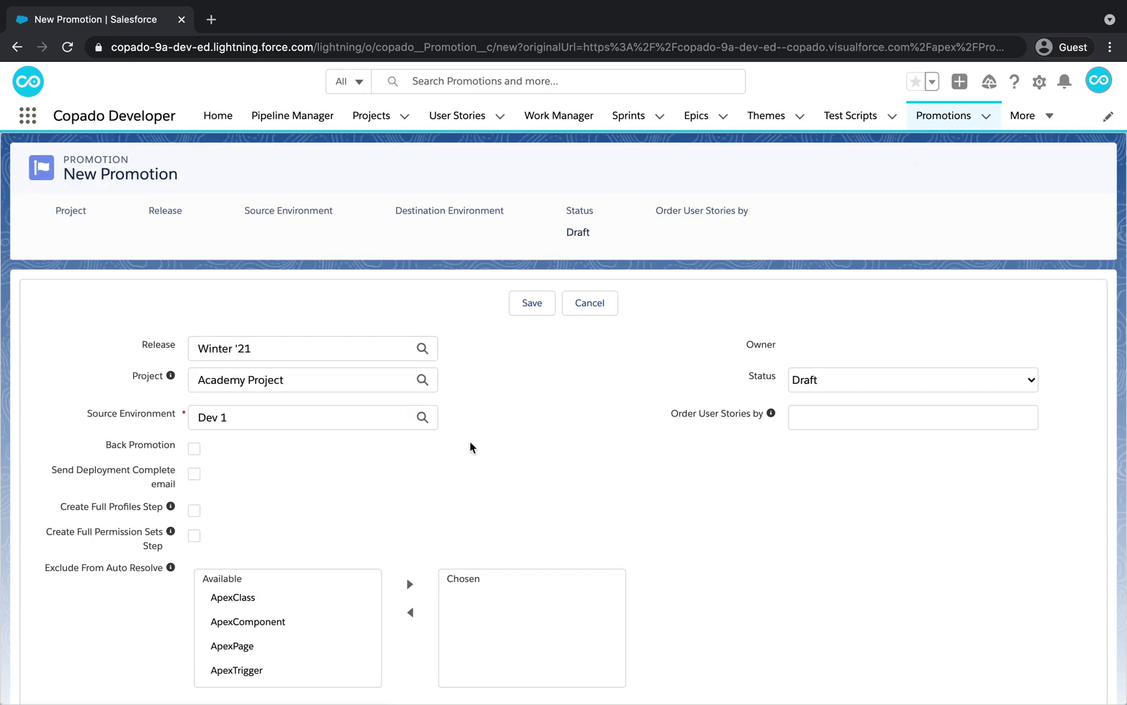
{"action": "left_click", "coordinate": [533, 303]}
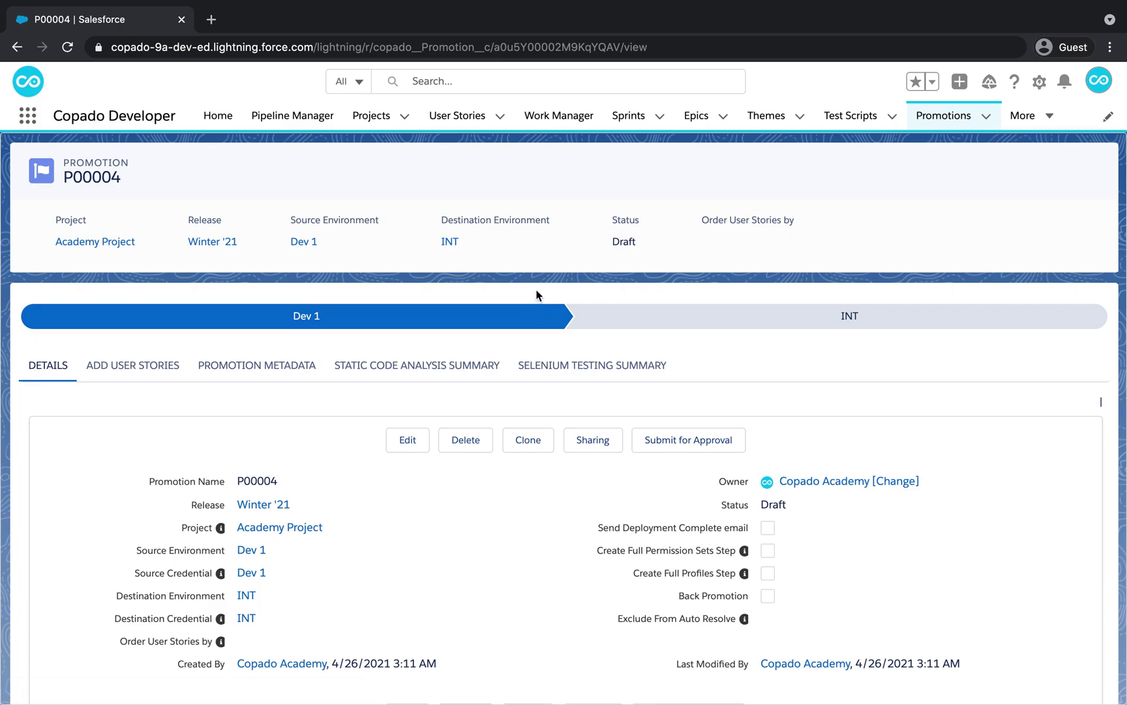
Add US-0000013 and US-0000014 to promotion P00004 and return to its details
{"action": "left_click", "coordinate": [142, 364]}
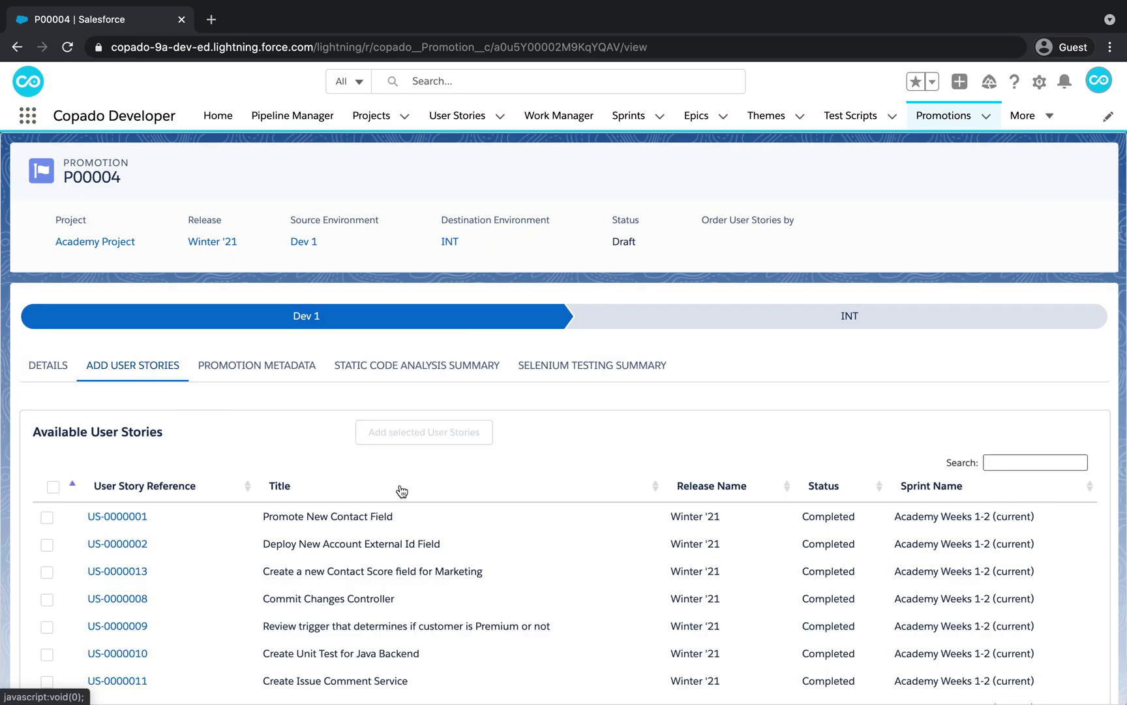
{"action": "scroll", "coordinate": [402, 491], "scroll_direction": "down", "scroll_amount": 3}
{"action": "scroll", "coordinate": [402, 491], "scroll_direction": "down", "scroll_amount": 1}
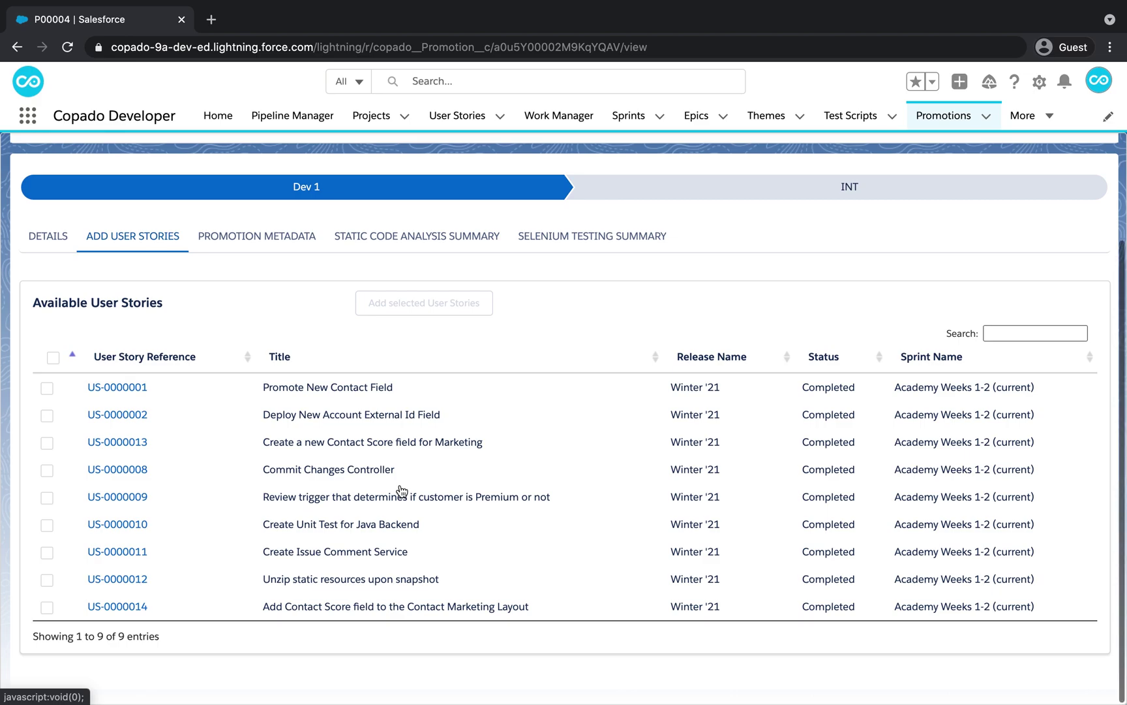
{"action": "left_click", "coordinate": [46, 442]}
{"action": "left_click", "coordinate": [47, 607]}
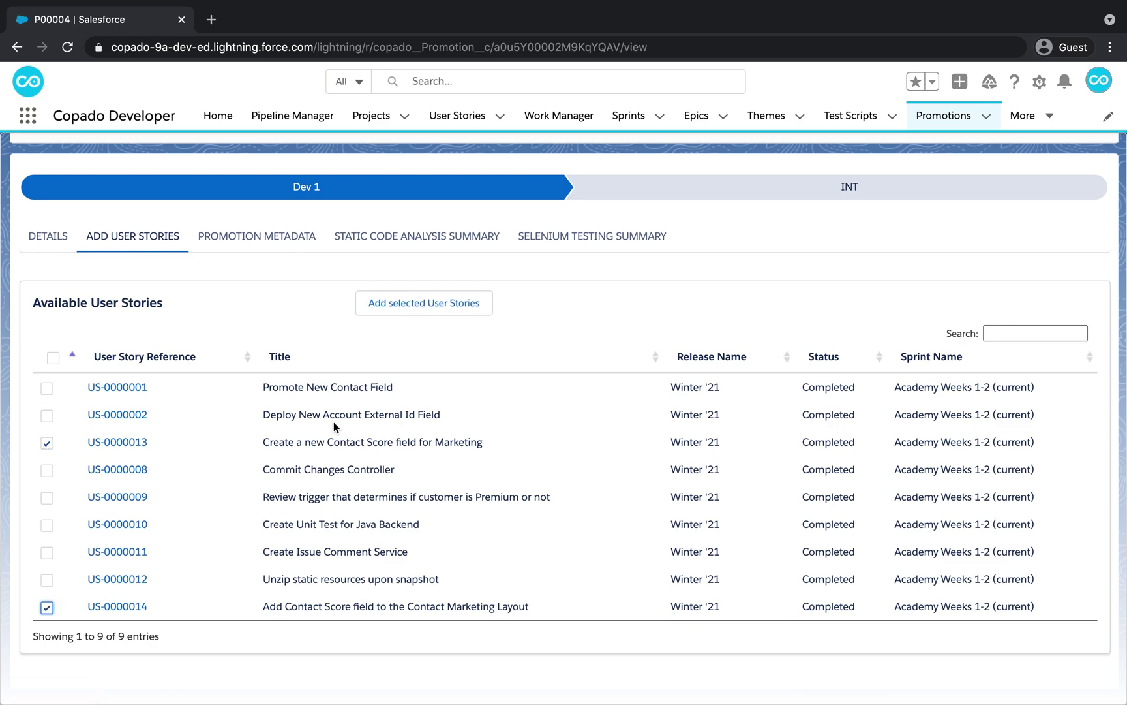
{"action": "left_click", "coordinate": [440, 306]}
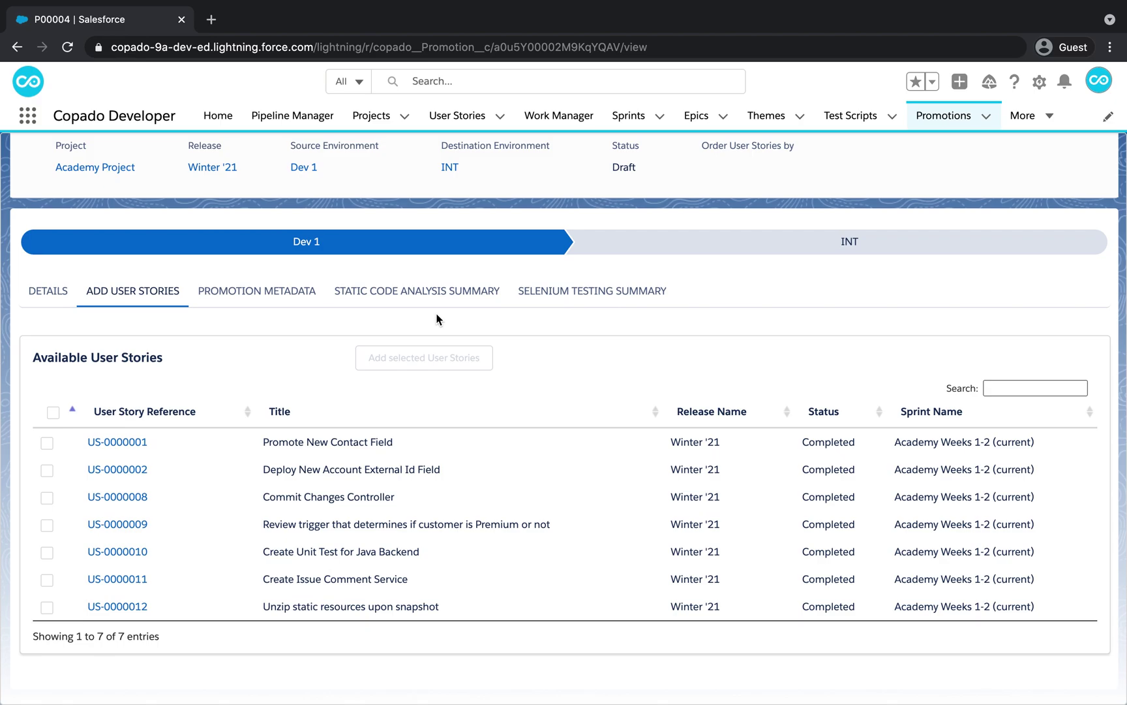
{"action": "left_click", "coordinate": [49, 291]}
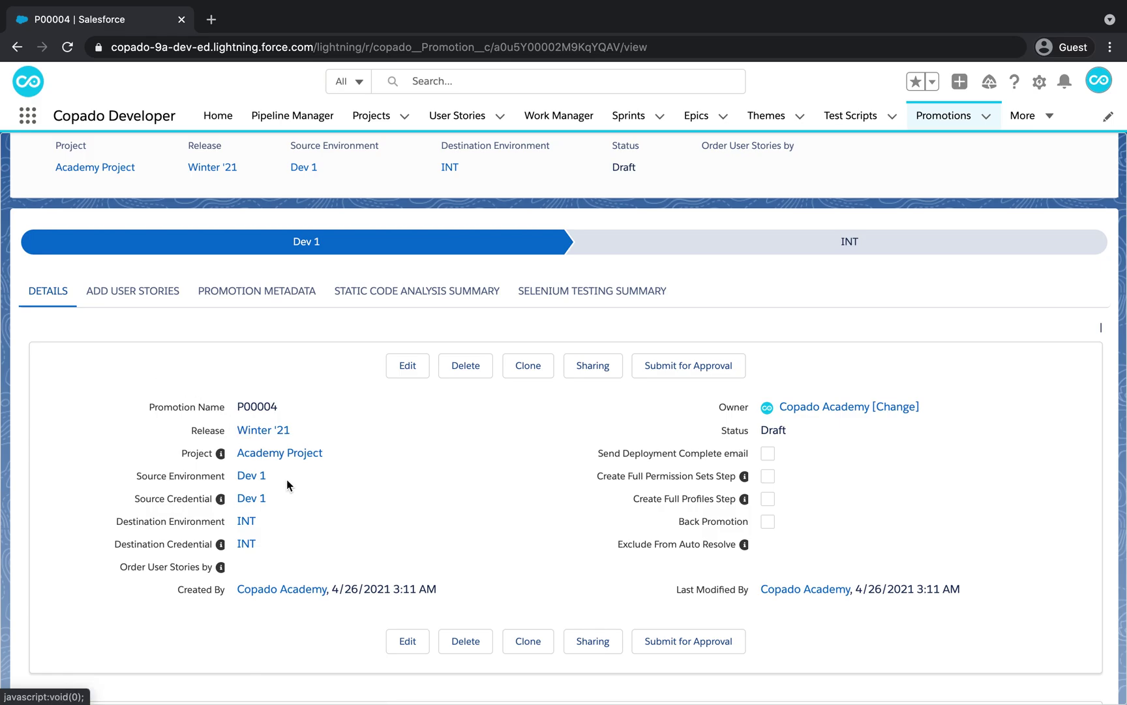
{"action": "scroll", "coordinate": [307, 501], "scroll_direction": "down", "scroll_amount": 3}
{"action": "scroll", "coordinate": [307, 500], "scroll_direction": "down", "scroll_amount": 3}
{"action": "scroll", "coordinate": [307, 501], "scroll_direction": "down", "scroll_amount": 3}
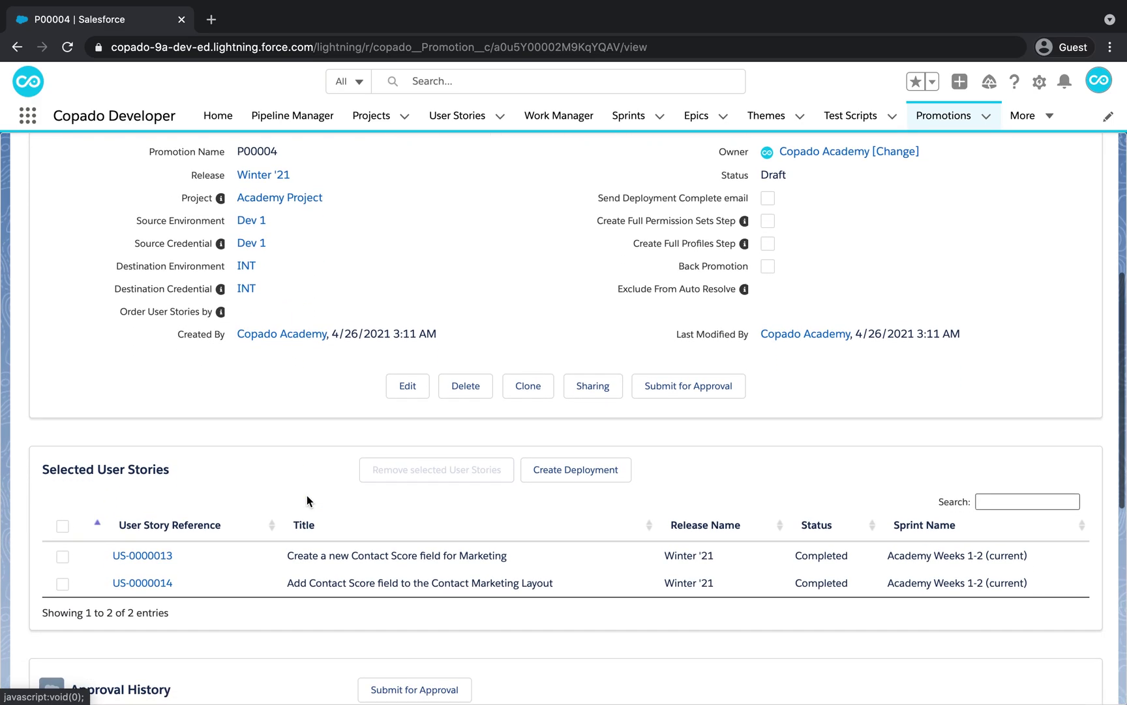